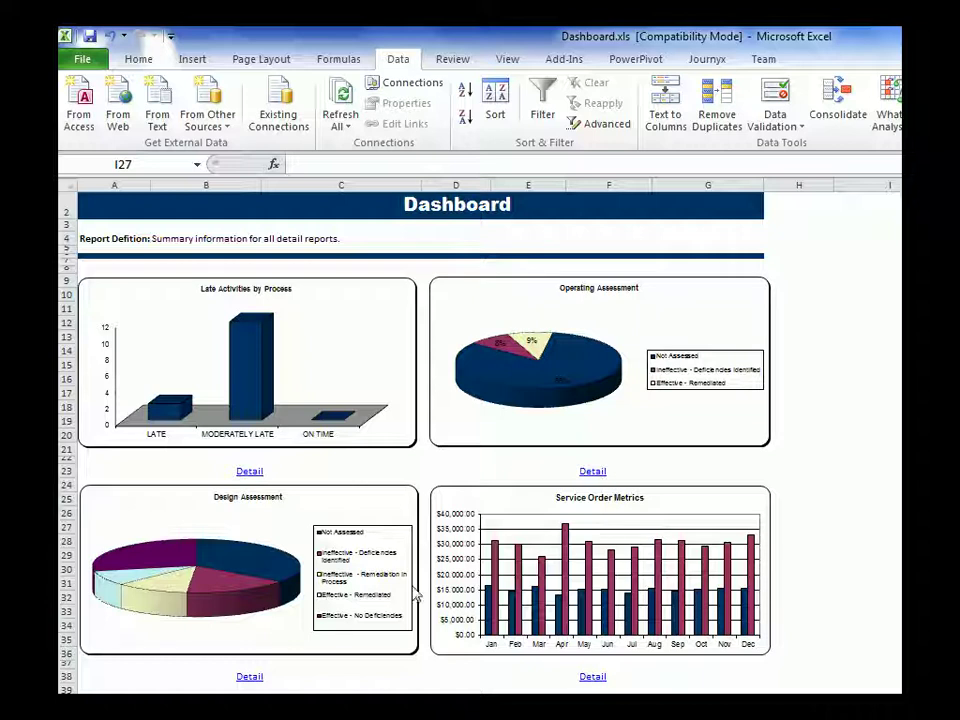
View the Control Activity Management detail, then return to the Dashboard and open Service Order Metrics detail.
left_click(248, 472)
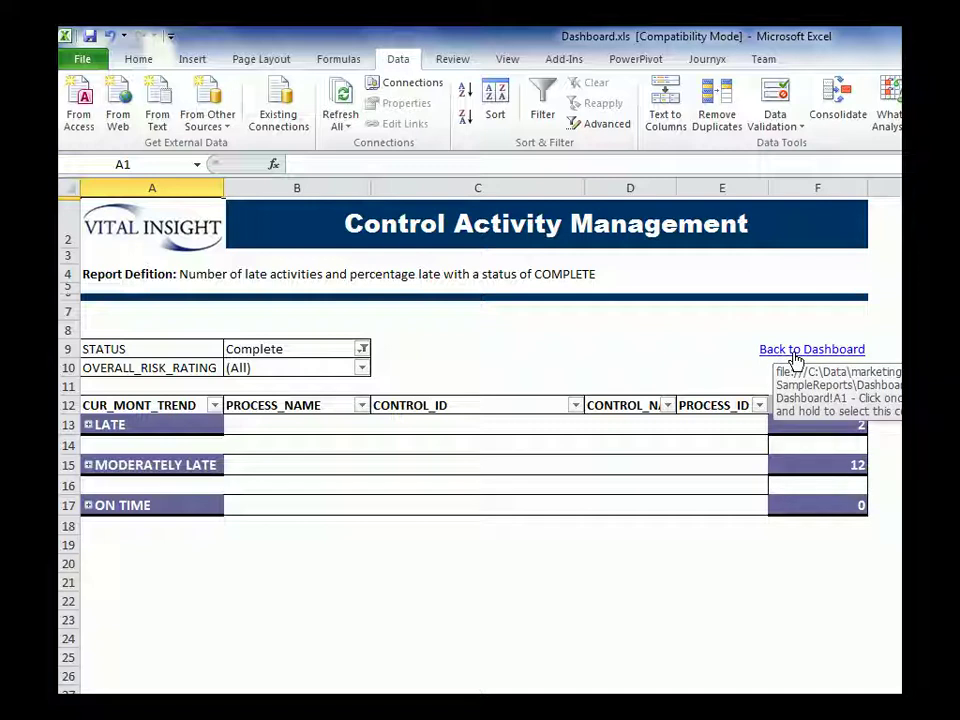
left_click(795, 352)
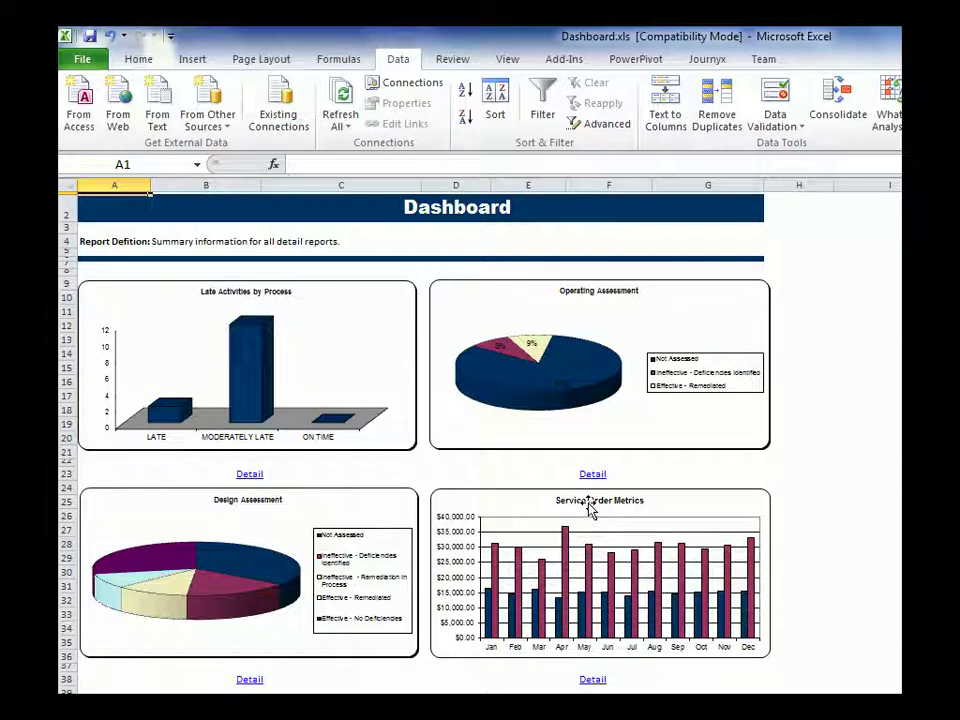
left_click(592, 680)
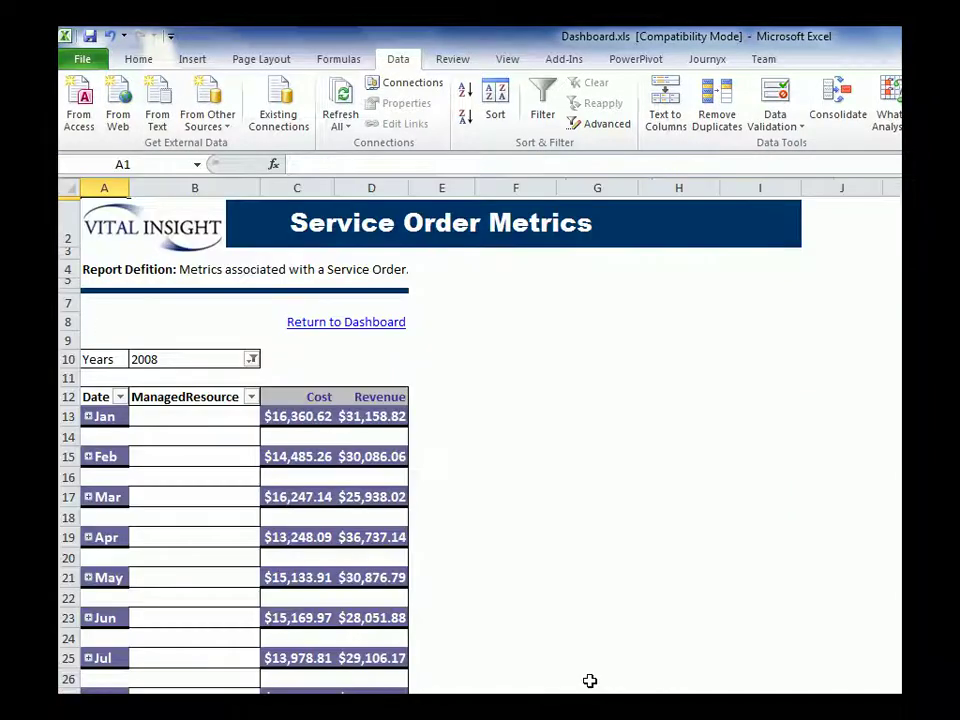
Select the January Cost value in the pivot table and bring up its context menu.
left_click(320, 420)
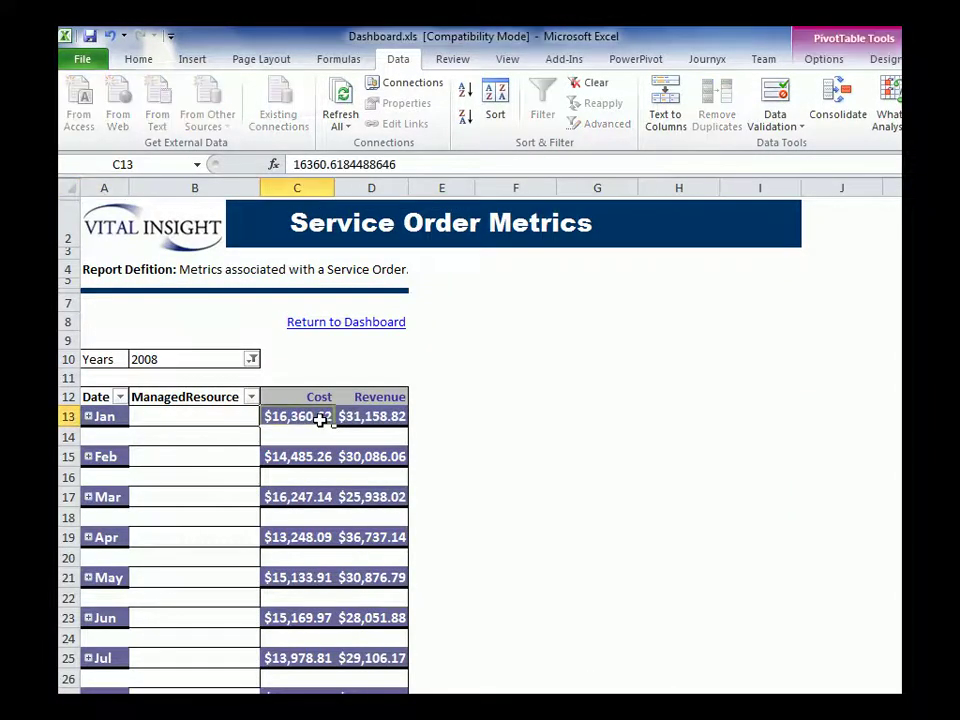
mouse_move(320, 420)
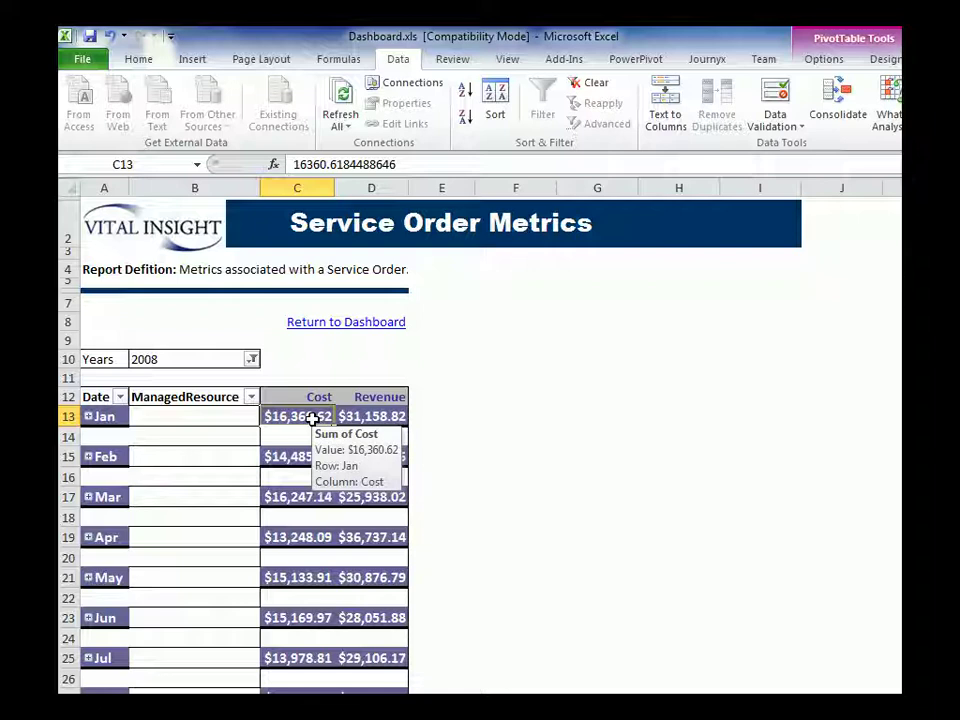
right_click(313, 420)
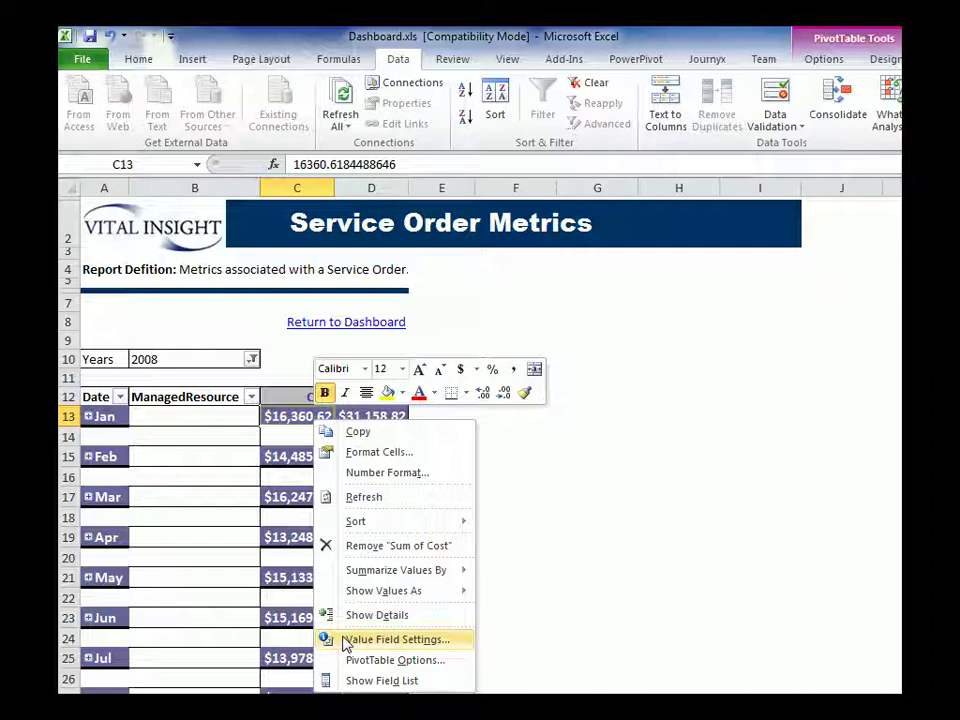
Show the PivotTable Field List and move the panel slightly to the left.
left_click(352, 681)
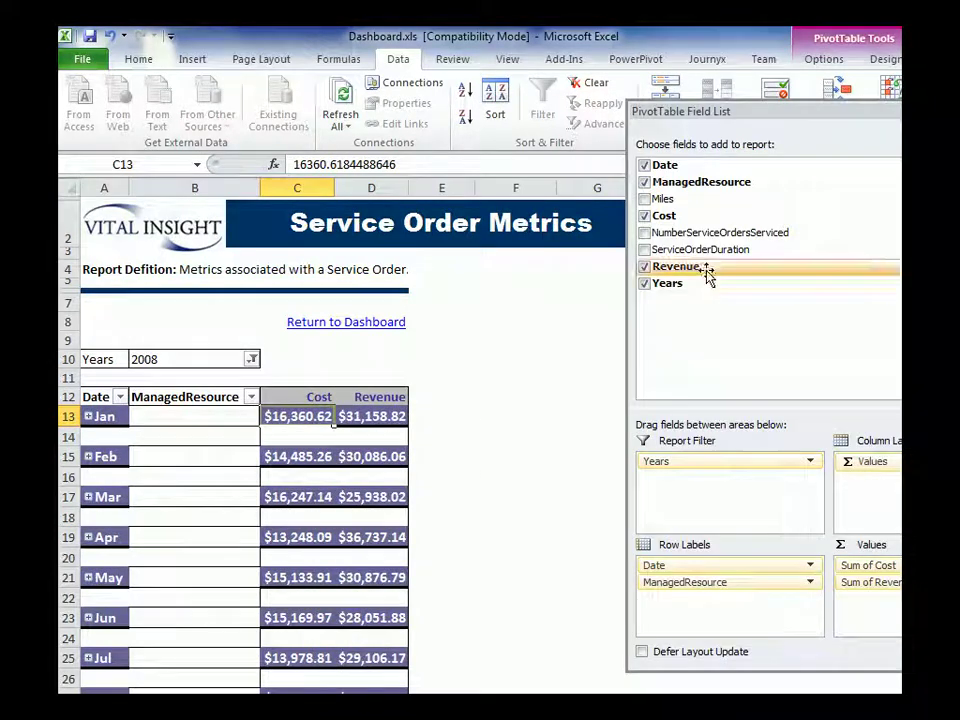
left_click_drag(829, 111, 680, 83)
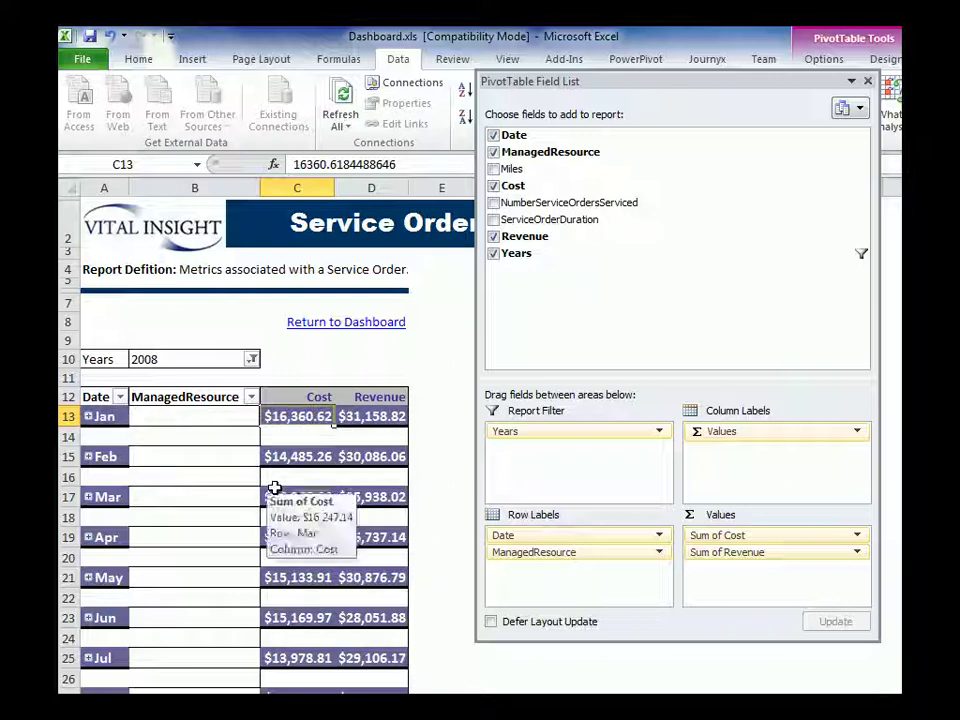
Drag ManagedResource out of Row Labels, leaving 2008 Cost and Revenue listed Jan through Dec.
left_click(204, 397)
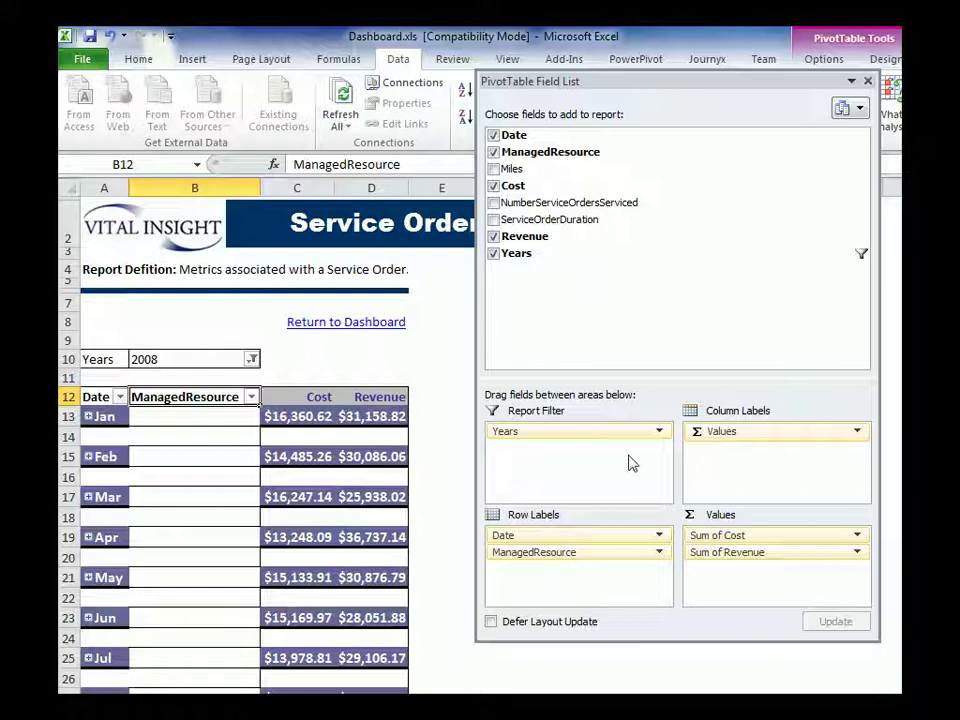
left_click_drag(174, 398, 190, 378)
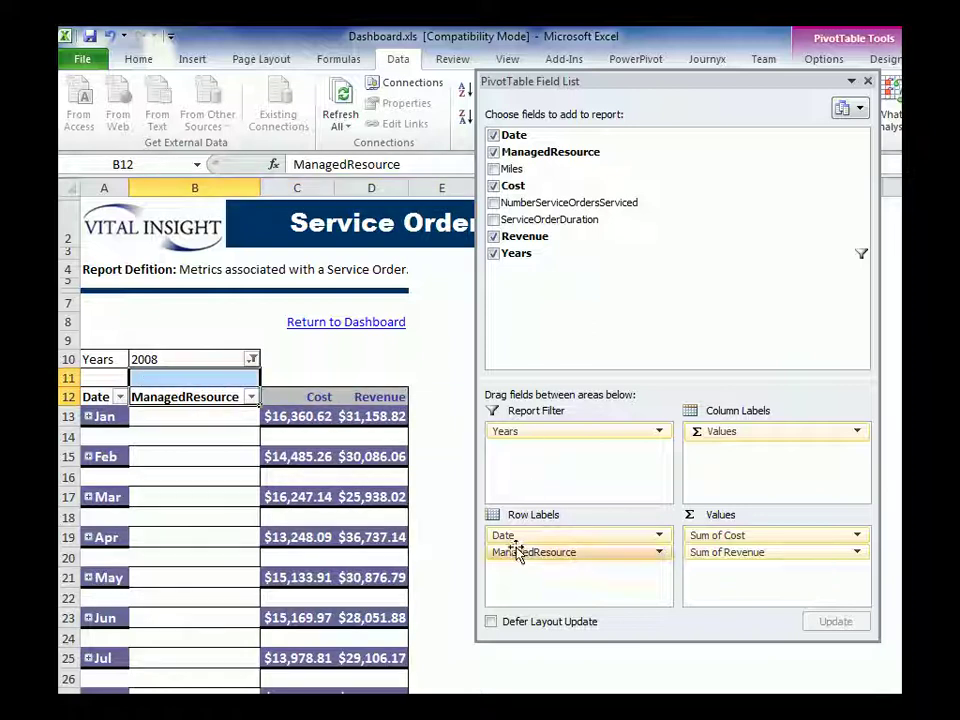
left_click_drag(516, 556, 566, 333)
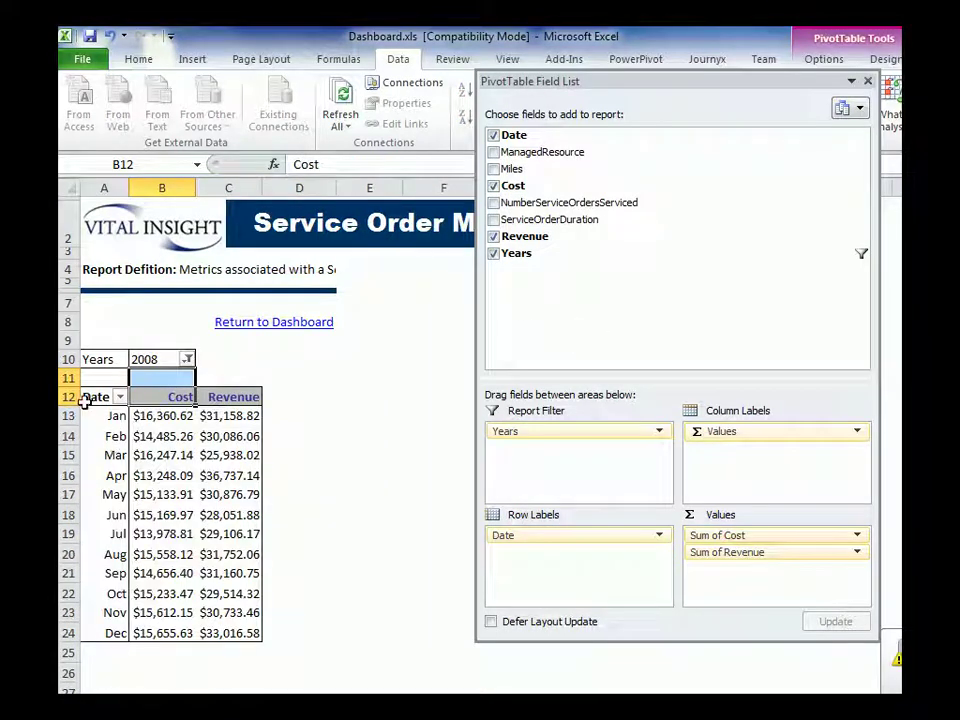
mouse_move(166, 620)
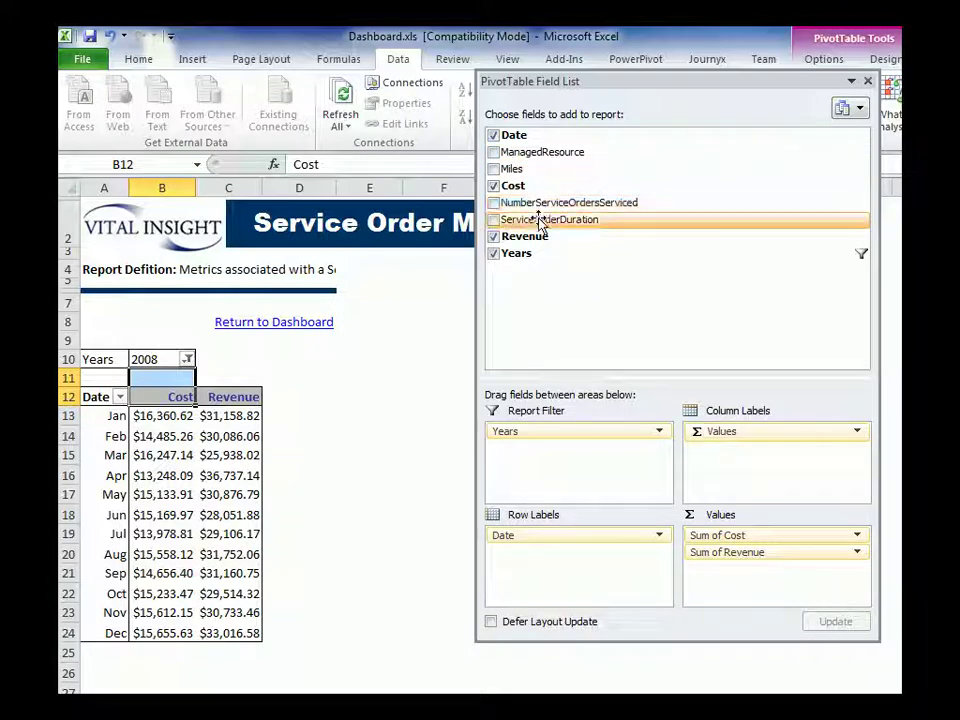
Place ServiceOrderDuration under Date in Row Labels, then expand and collapse Jan to check it.
left_click_drag(540, 222, 648, 545)
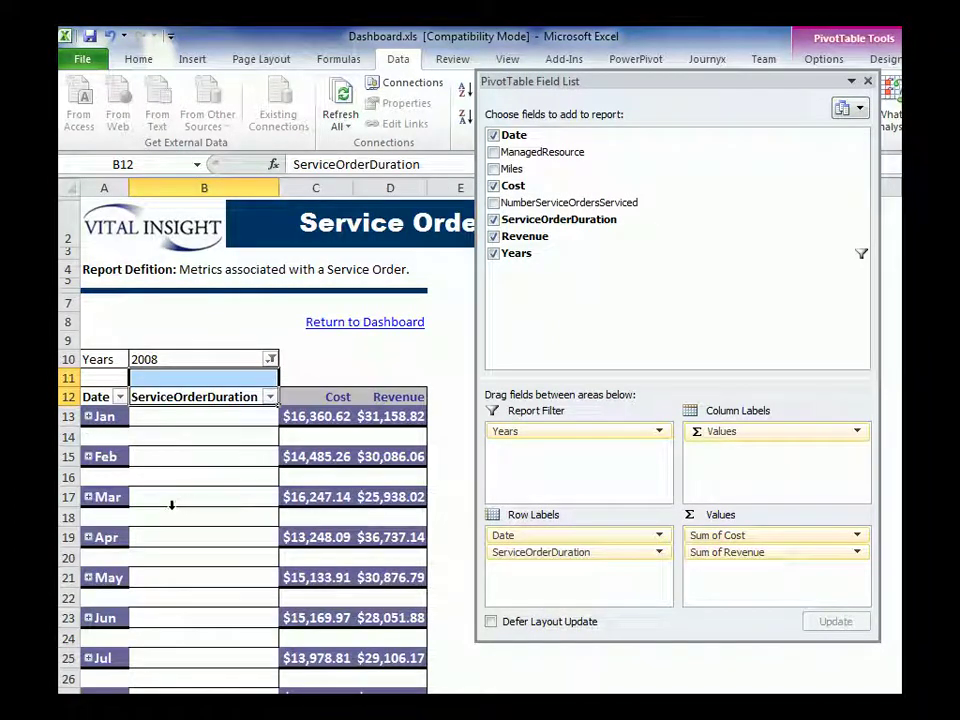
left_click(89, 417)
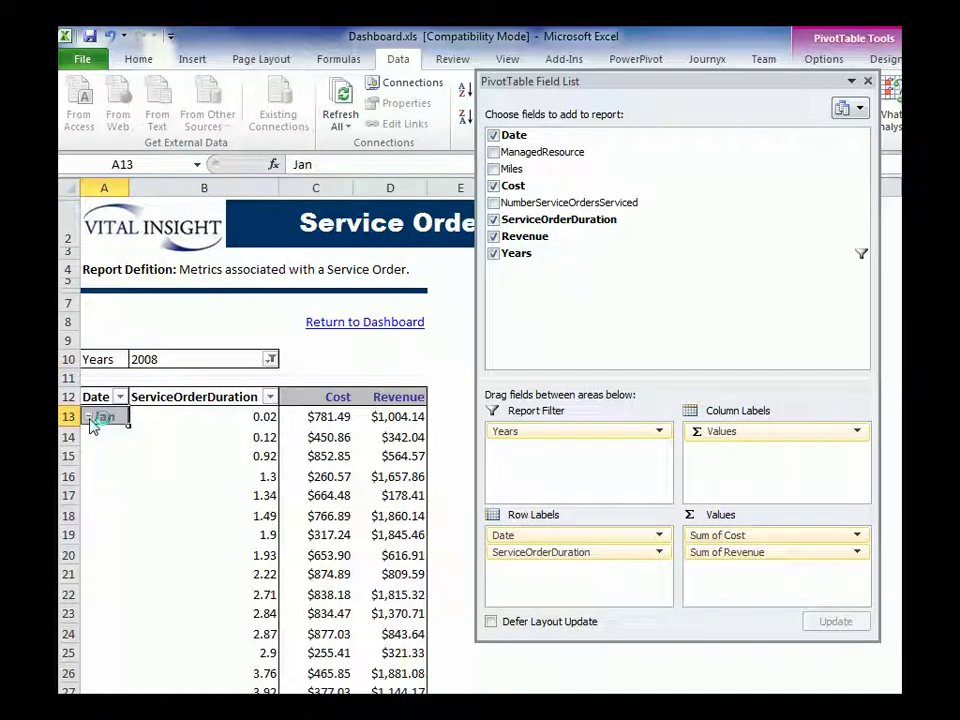
left_click(88, 417)
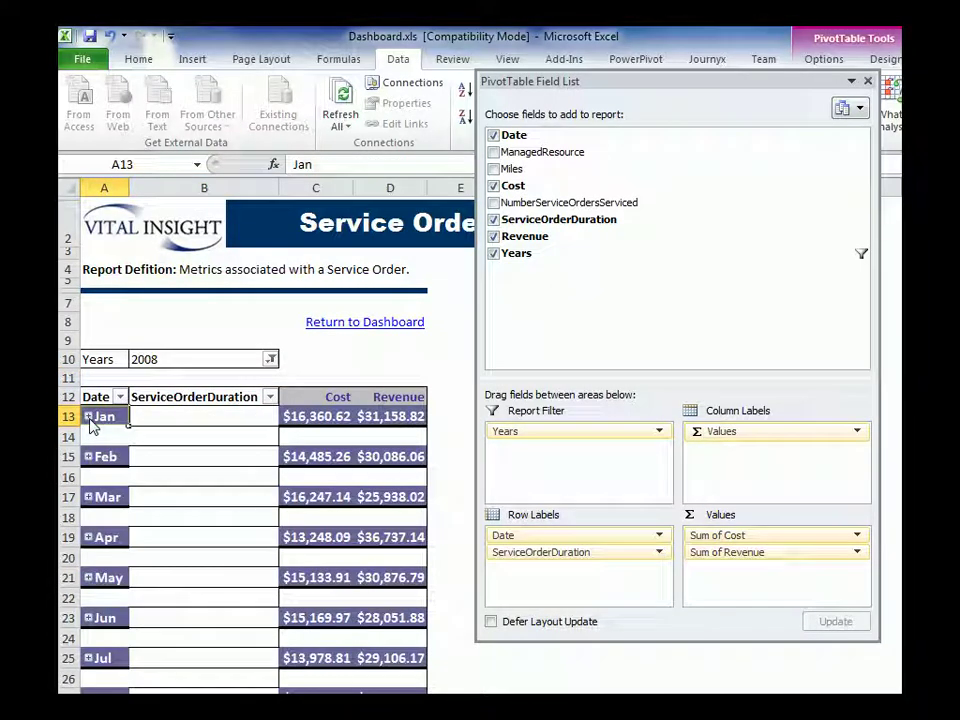
left_click(167, 399)
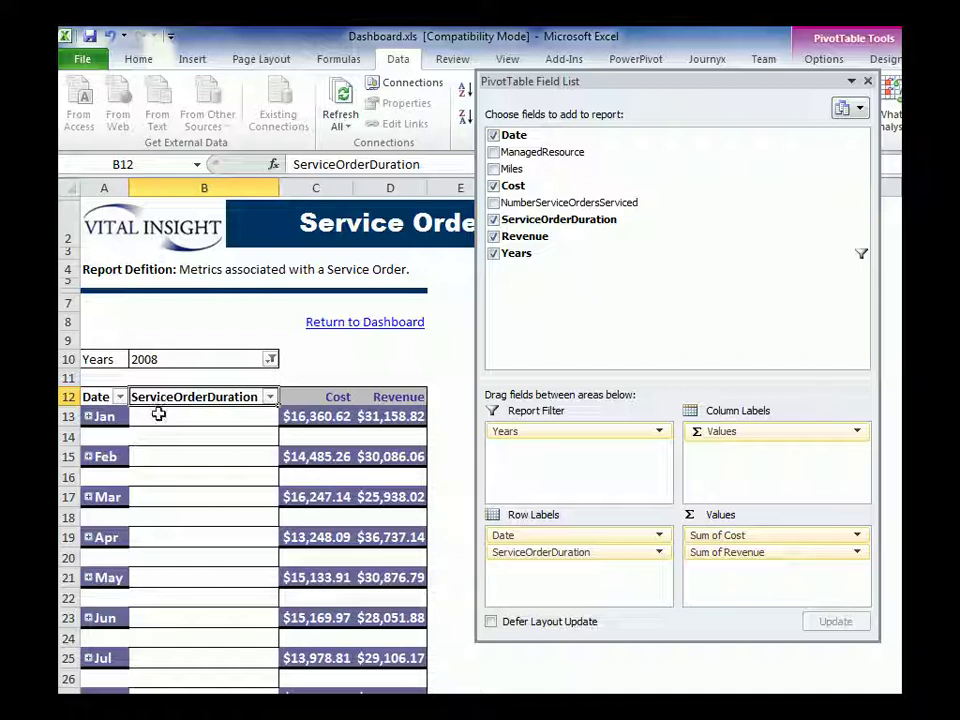
Enable 'Classic PivotTable layout' on the Display tab of PivotTable Options.
right_click(162, 420)
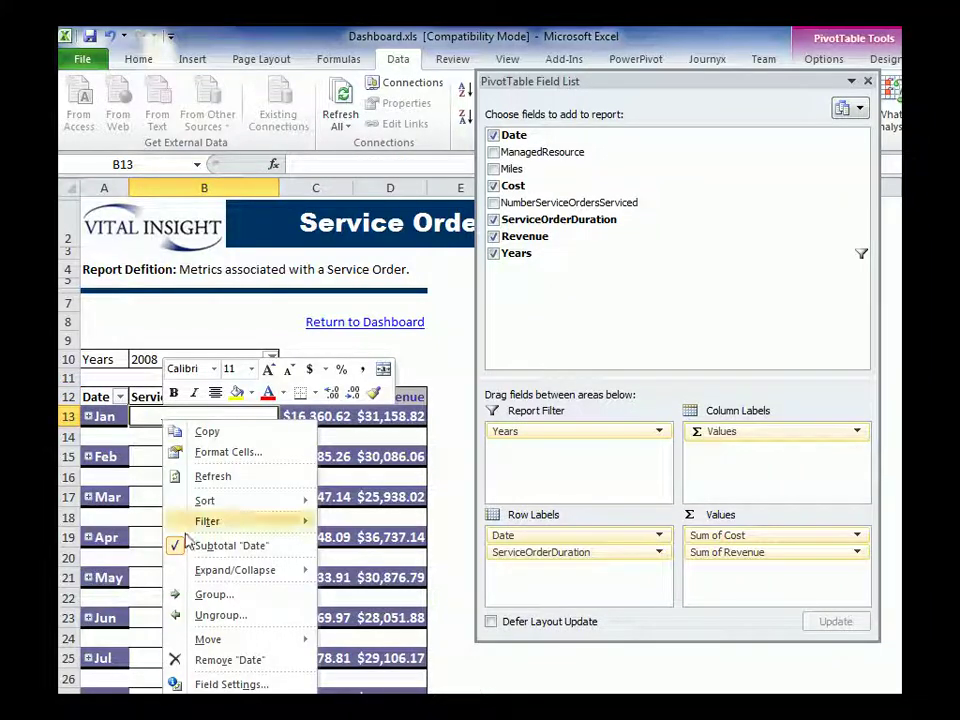
left_click(225, 706)
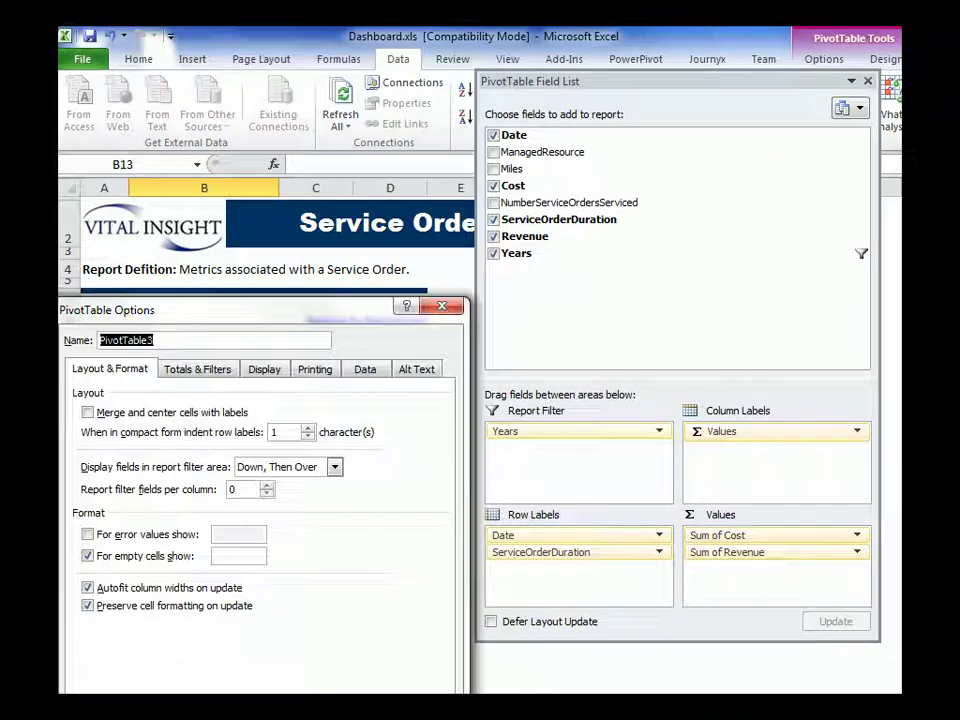
left_click_drag(225, 313, 266, 186)
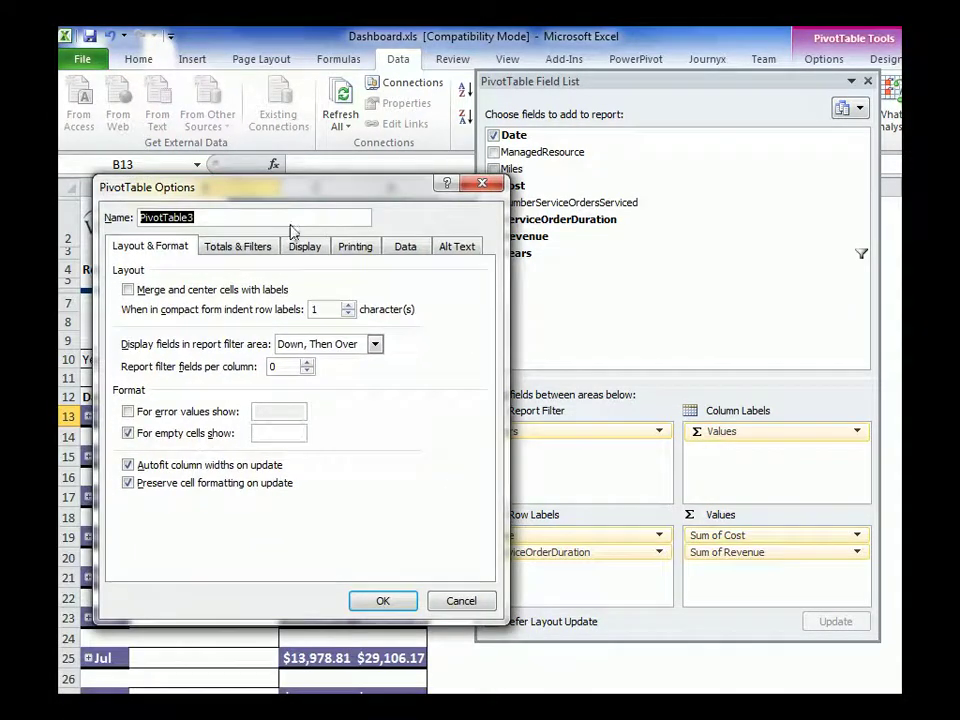
left_click(302, 247)
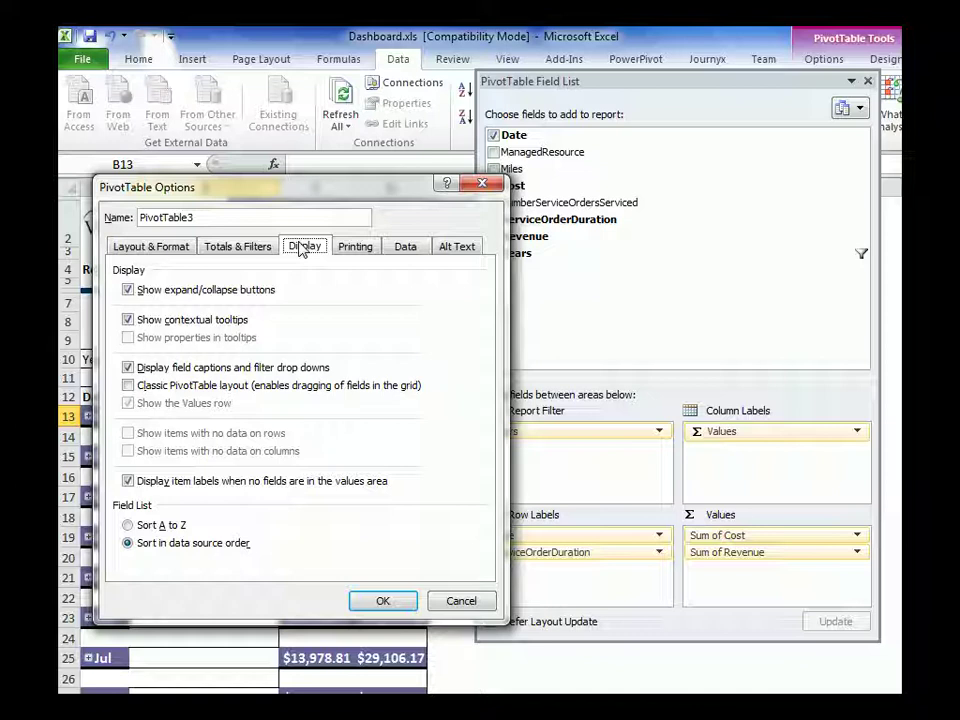
left_click(127, 385)
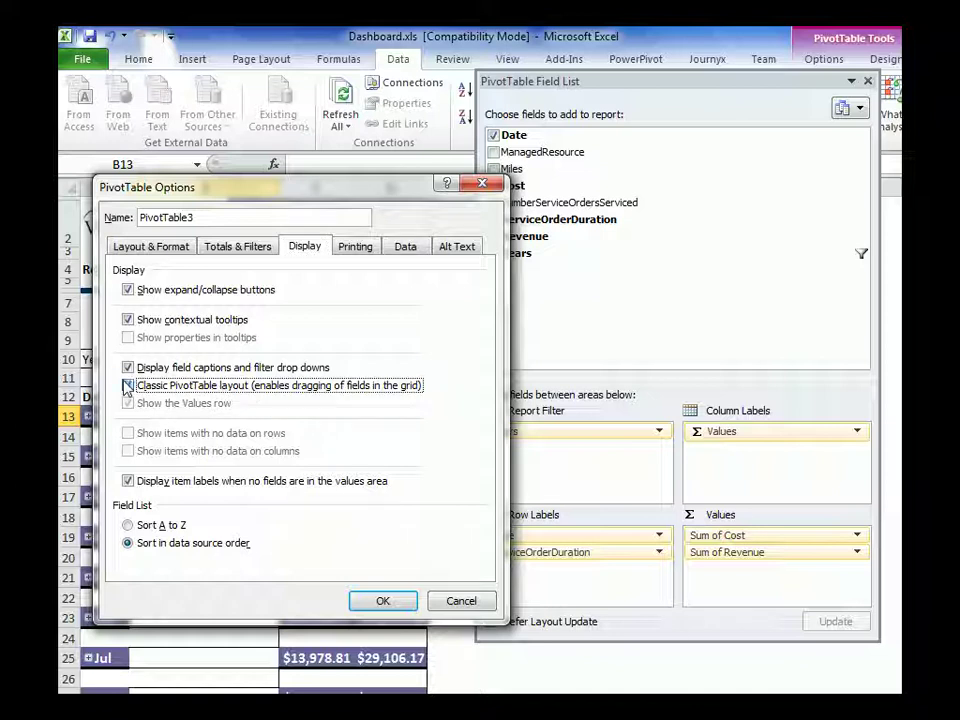
left_click(375, 599)
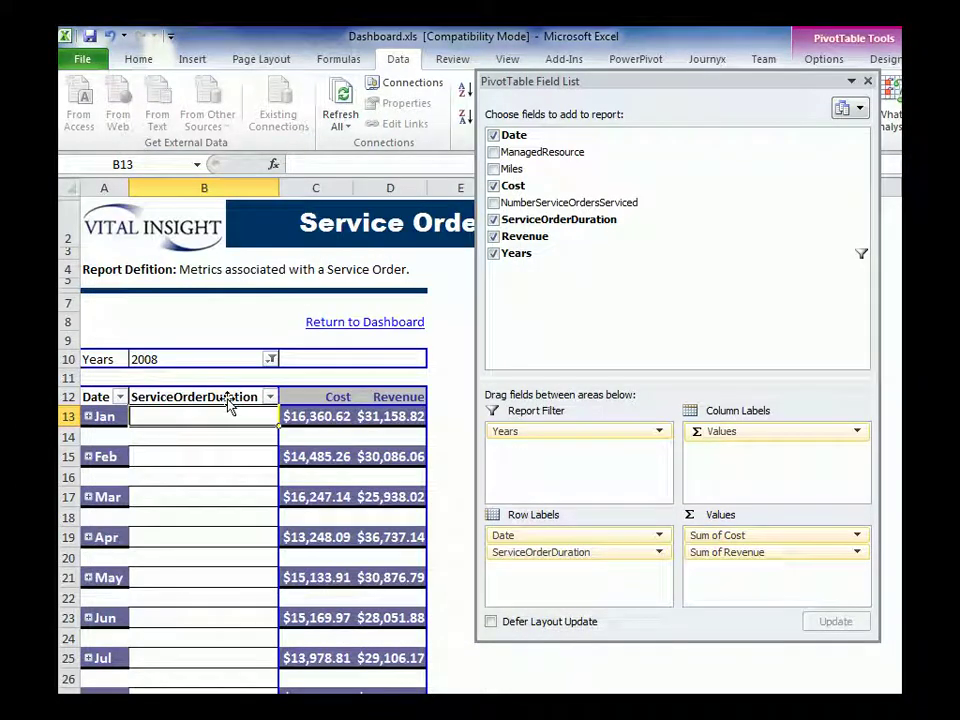
Drop Date, add ManagedResource and ServiceOrderDuration rows, and dock the Field List.
left_click_drag(227, 399, 86, 404)
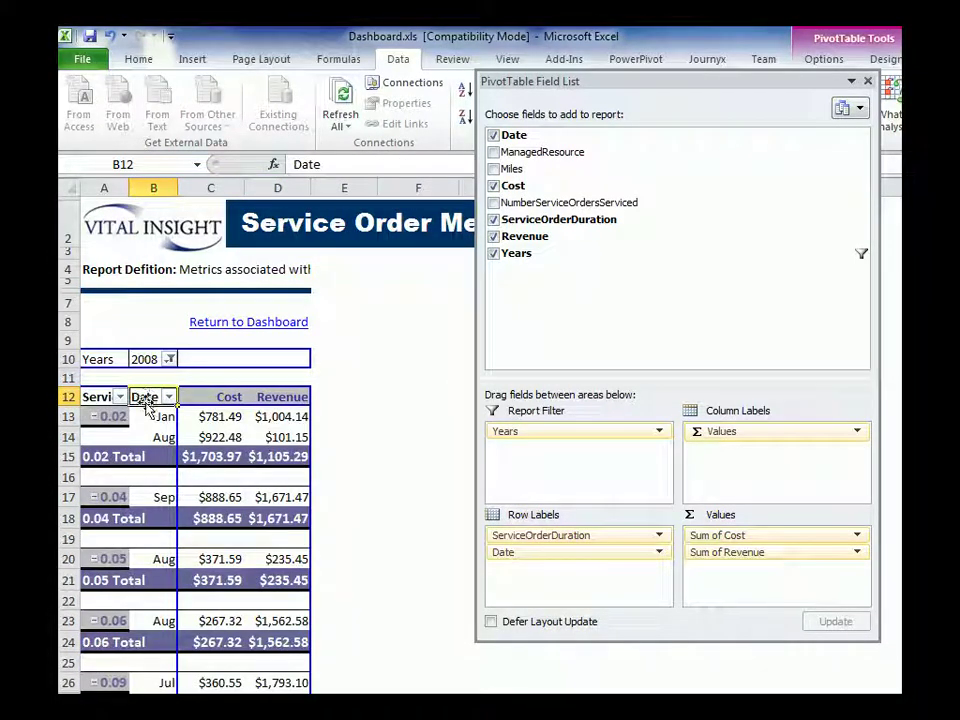
left_click_drag(139, 393, 394, 375)
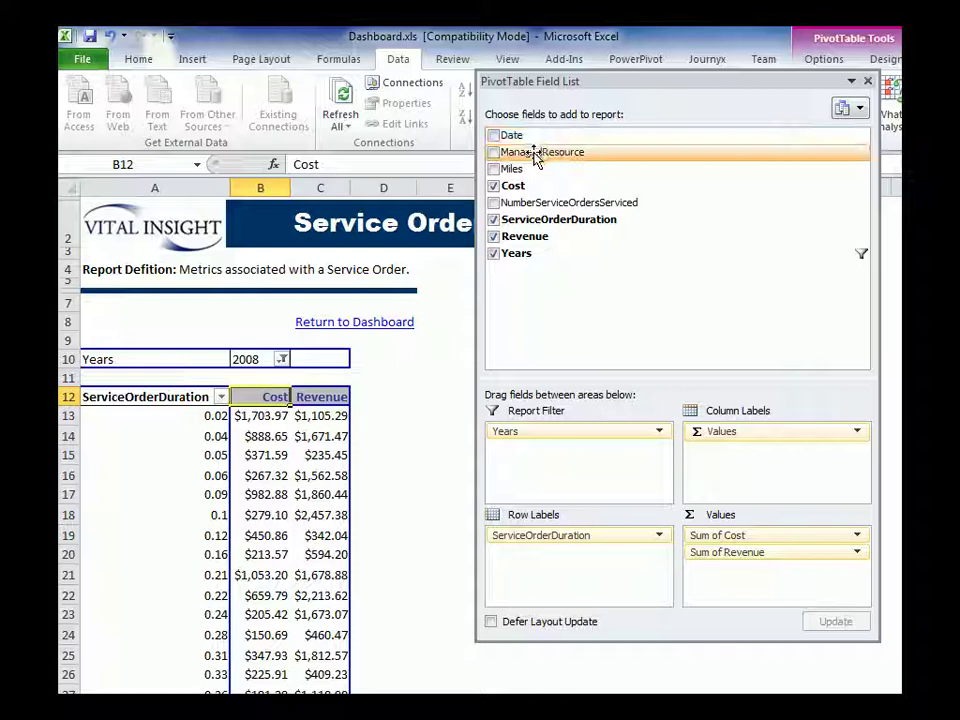
left_click_drag(536, 154, 113, 461)
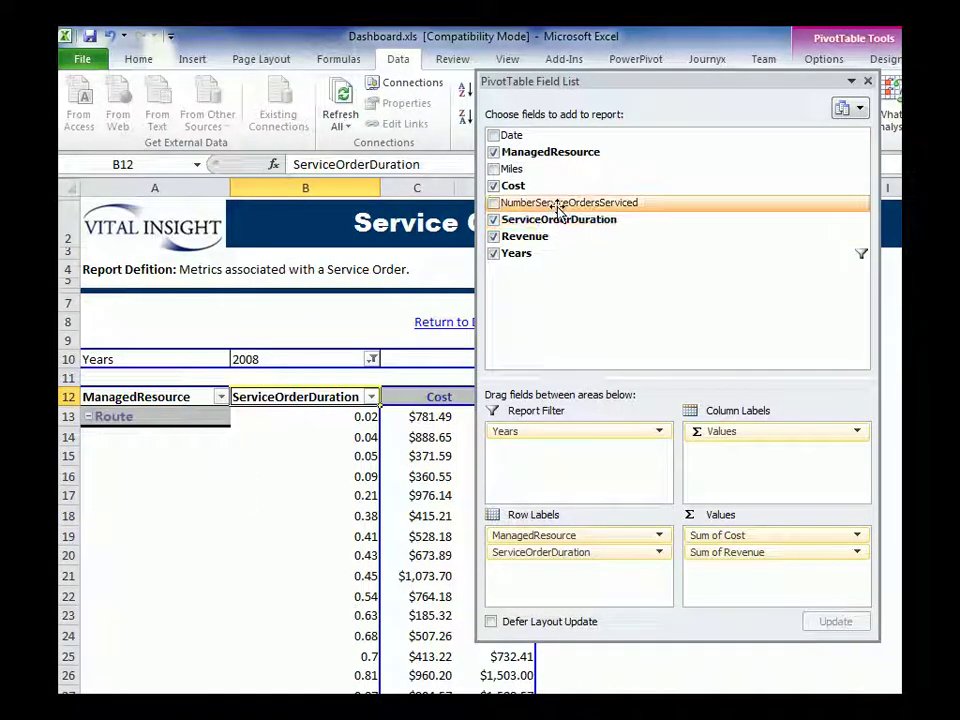
left_click_drag(508, 218, 233, 430)
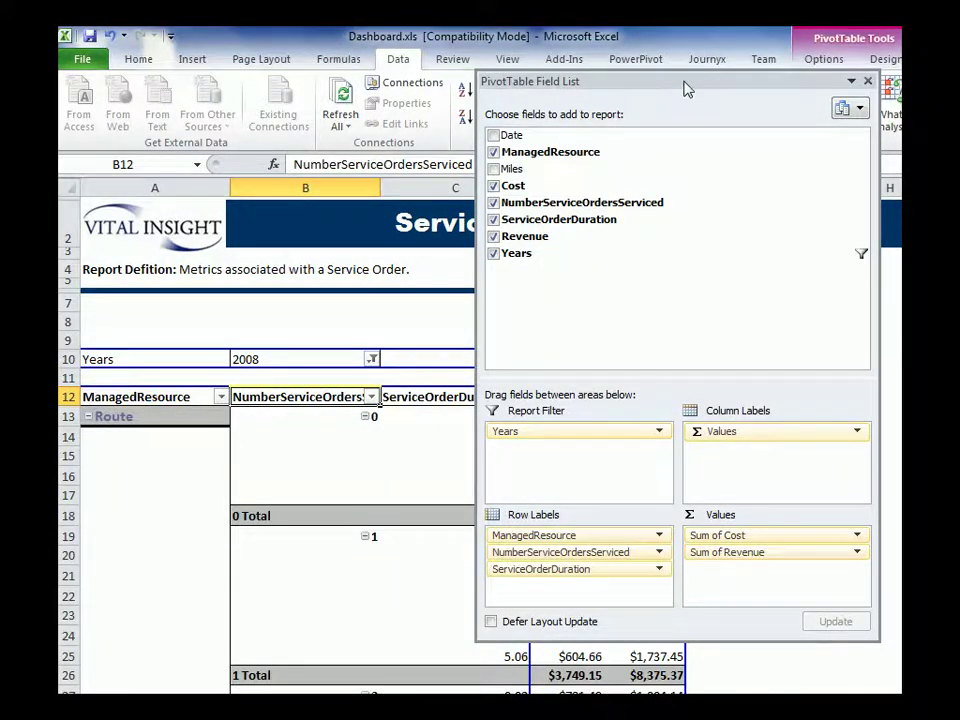
double_click(512, 78)
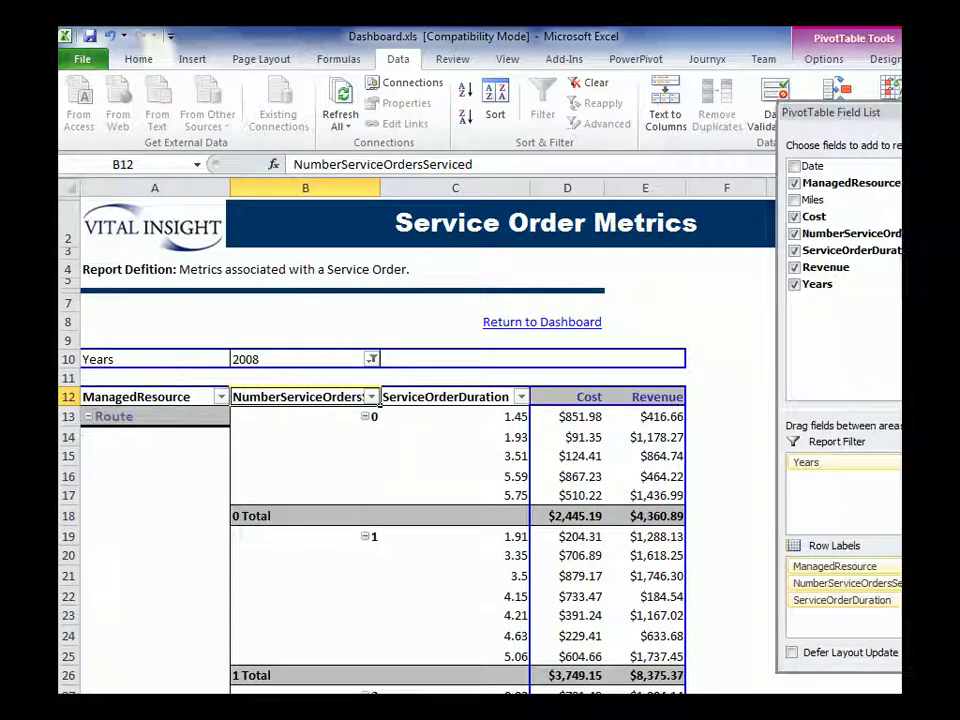
left_click_drag(349, 394, 804, 352)
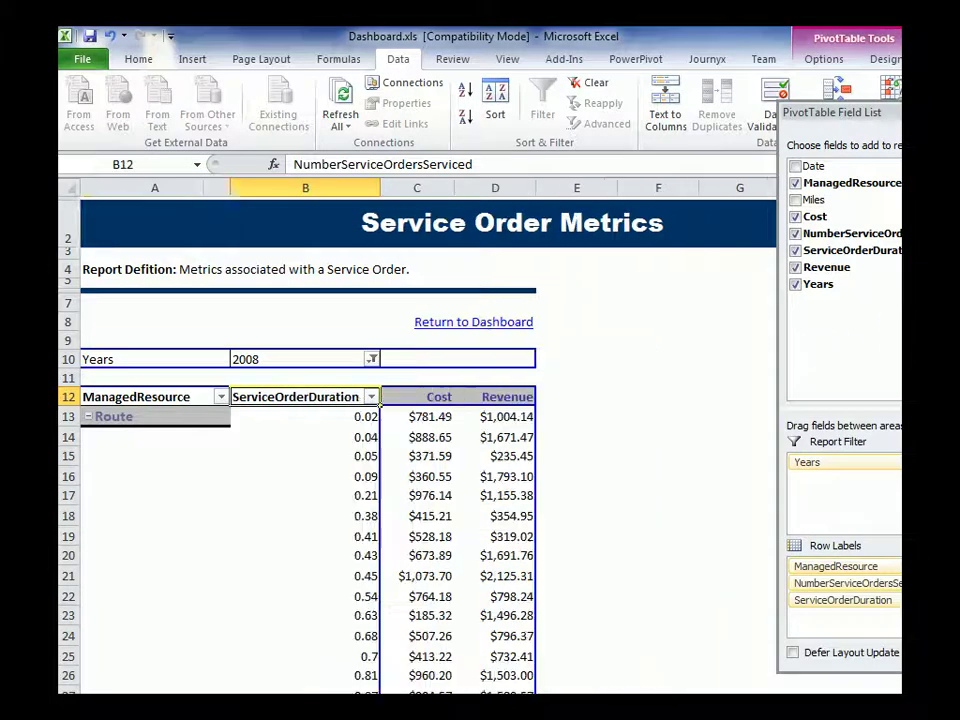
Filter the ManagedResource rows to show only Route.
left_click(221, 397)
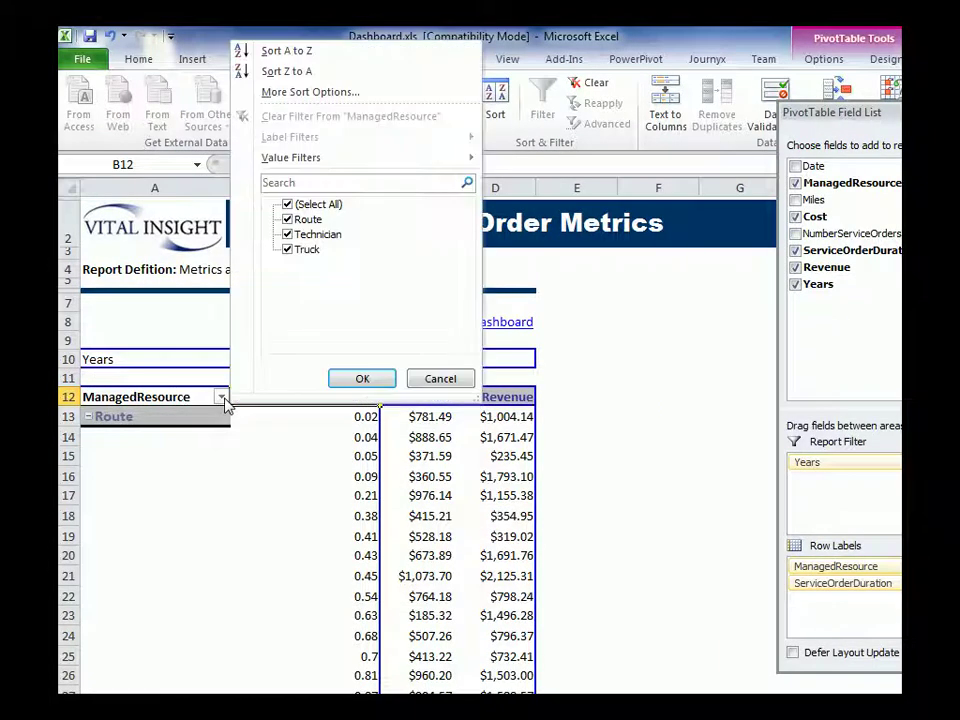
left_click(287, 249)
left_click(287, 234)
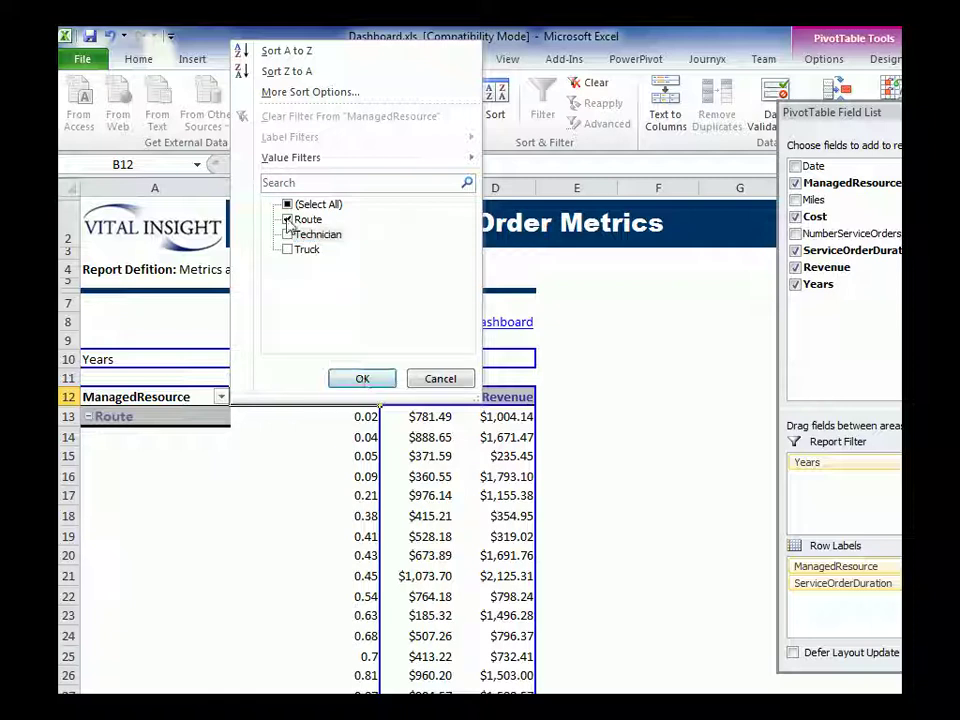
left_click(355, 378)
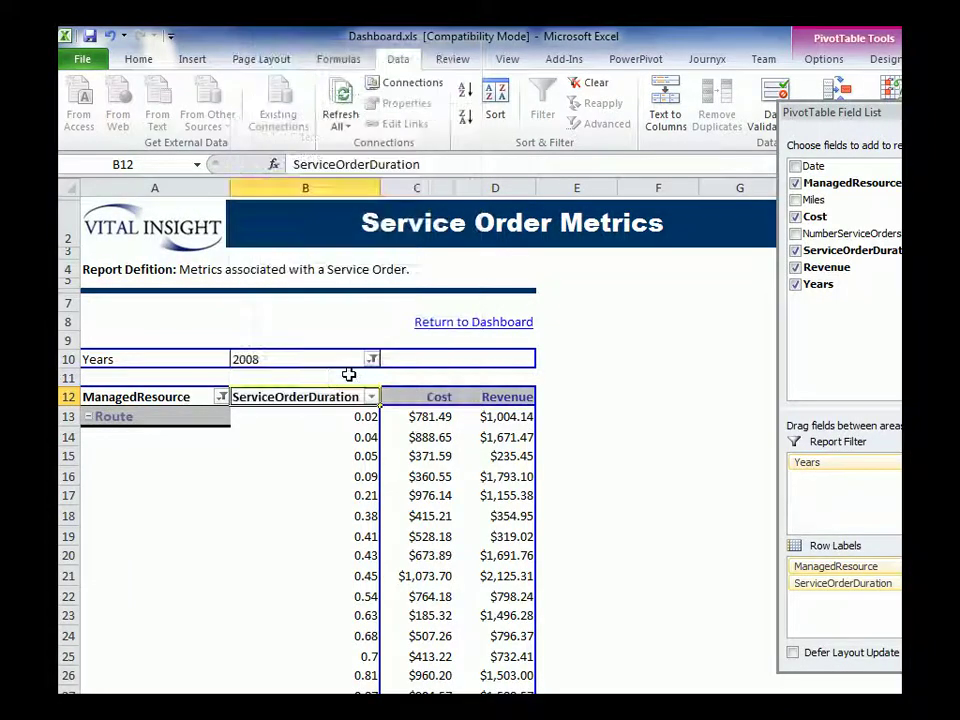
Switch the ManagedResource filter to Technician only and remove ServiceOrderDuration from the rows.
left_click(221, 397)
left_click(288, 219)
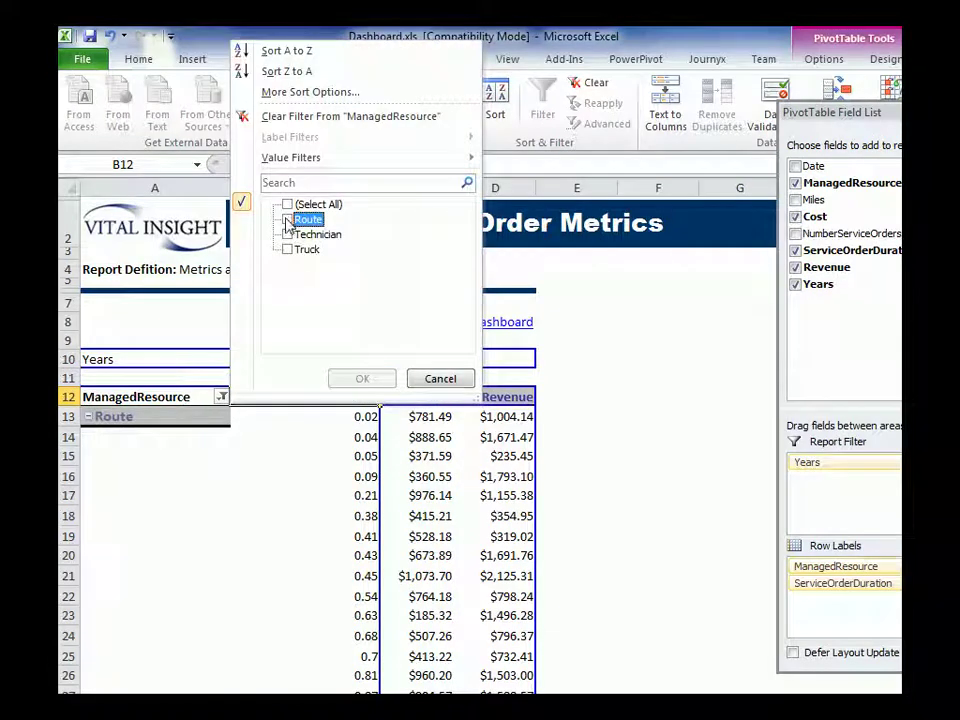
left_click(286, 234)
left_click(356, 378)
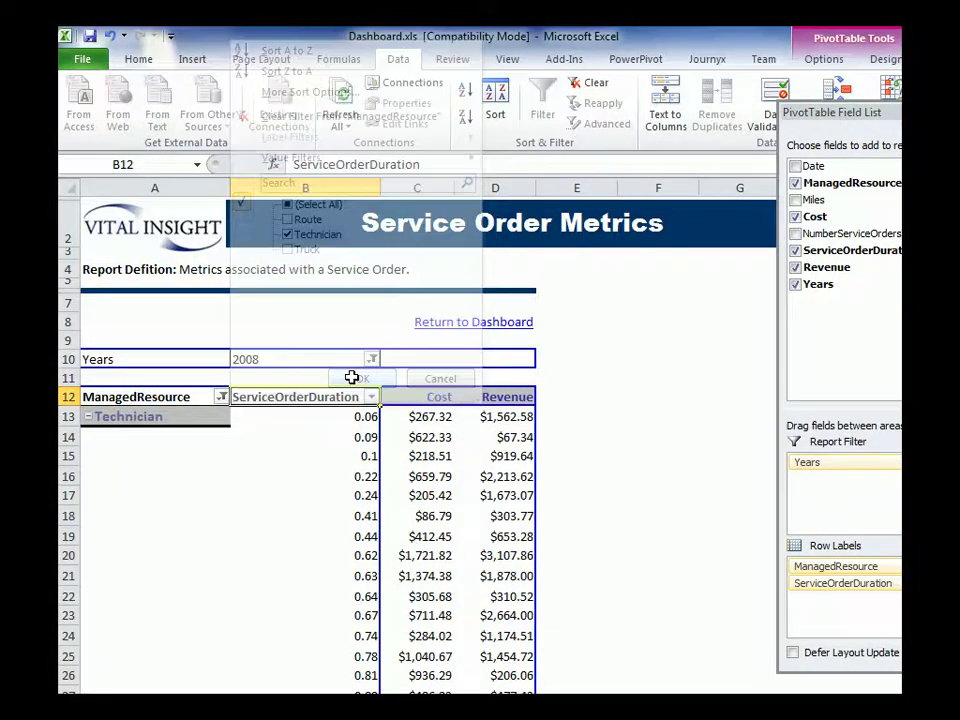
left_click(287, 470)
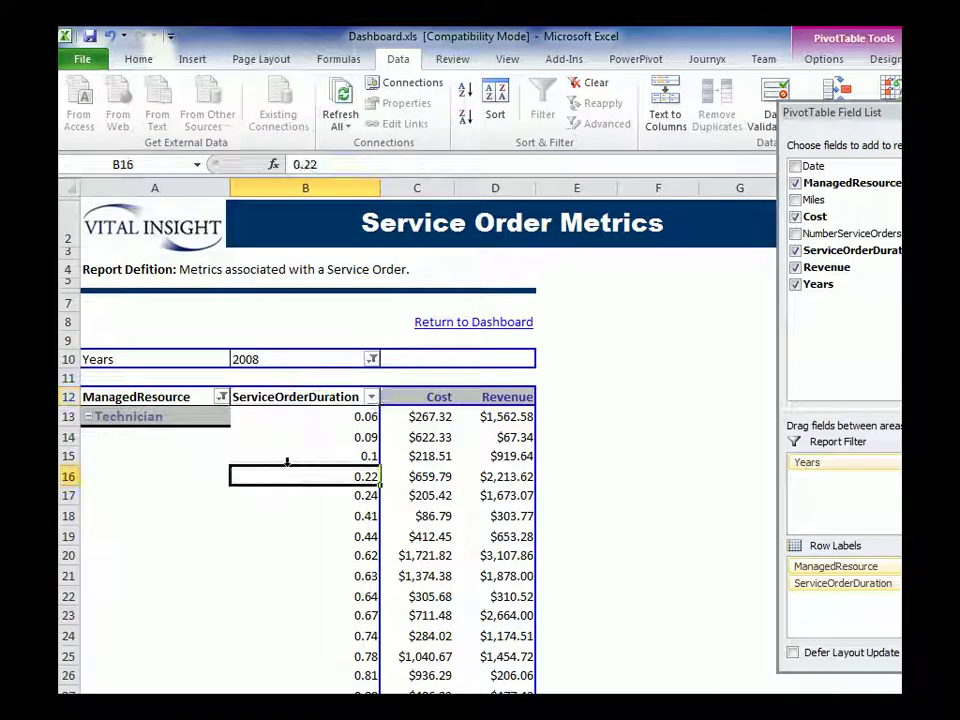
left_click_drag(291, 400, 836, 347)
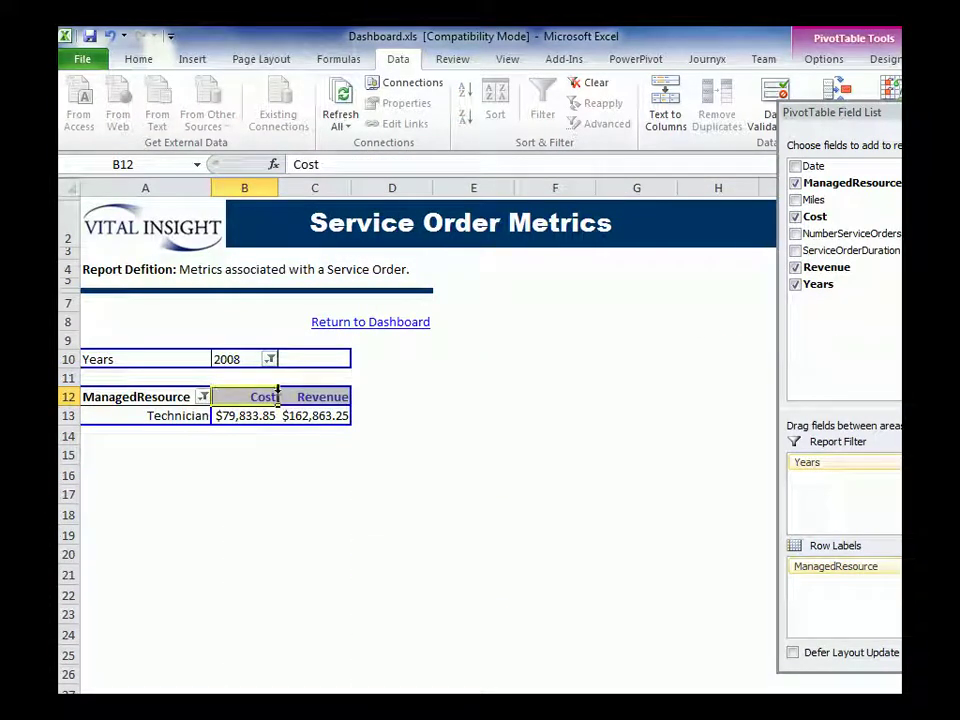
Set the Years report filter to 2009, giving Technician Cost $83,629.54 and Revenue $169,429.21.
left_click(270, 358)
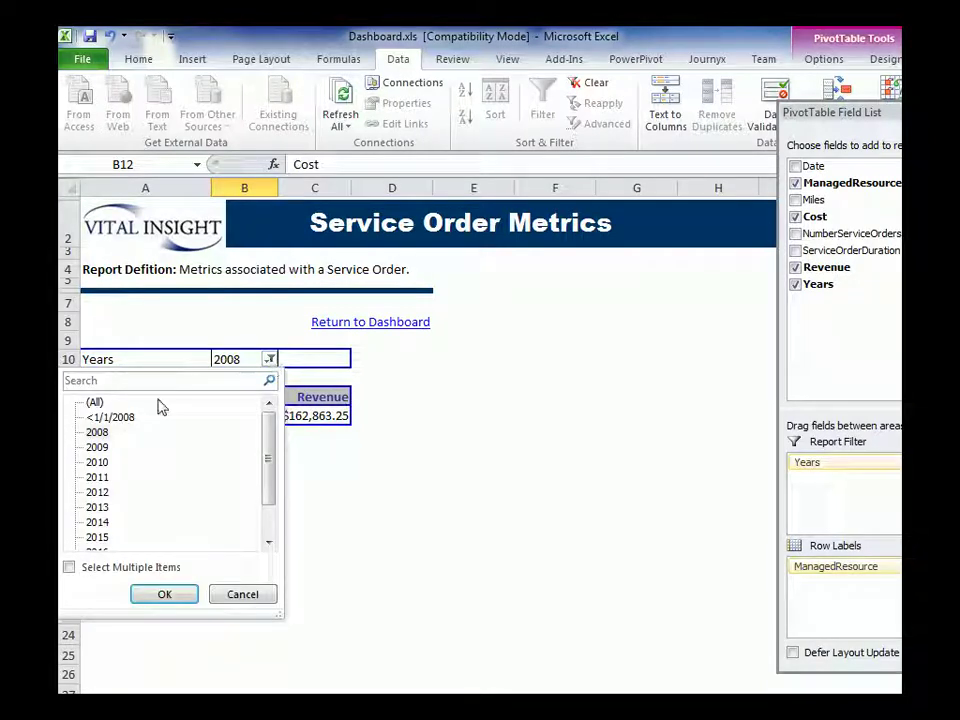
left_click(128, 447)
left_click(162, 594)
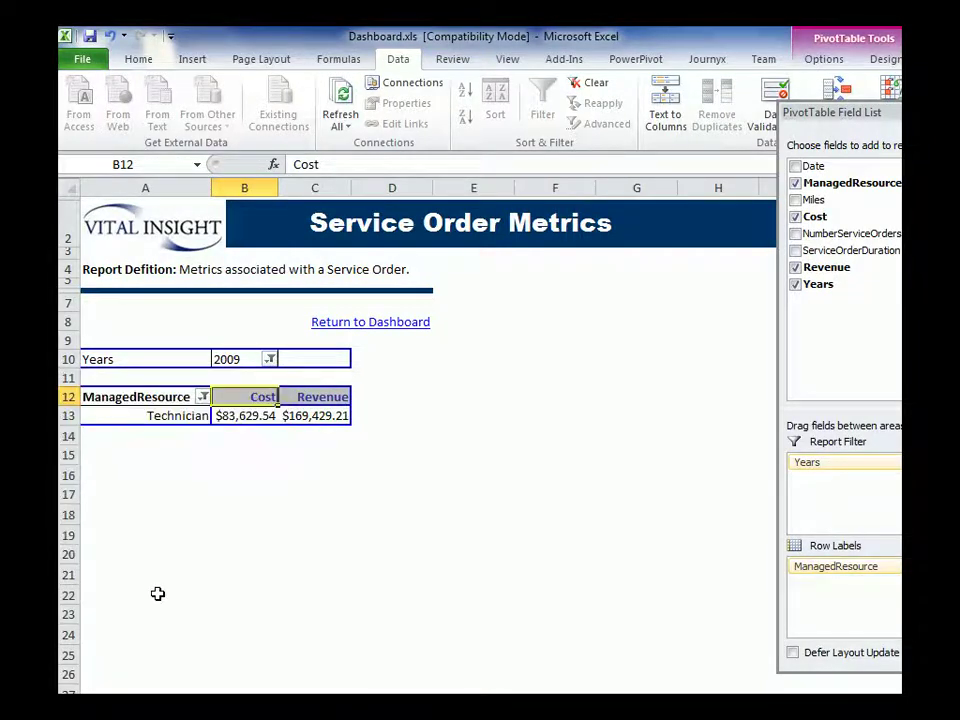
Select the Technician row and run Refresh All from the Data tab's Refresh dropdown.
left_click(176, 415)
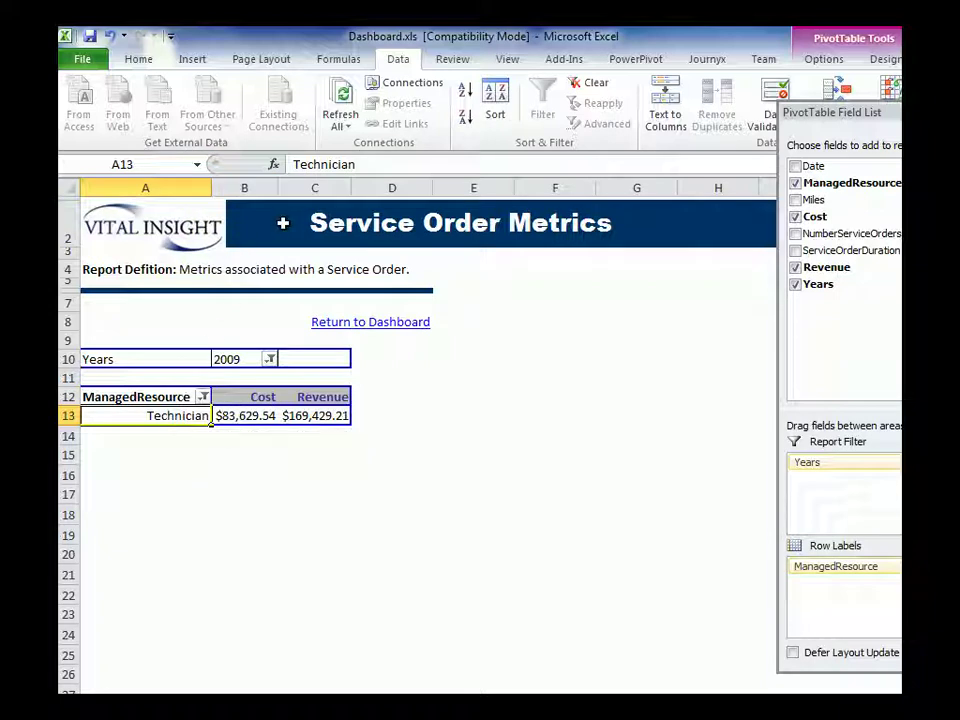
left_click(344, 129)
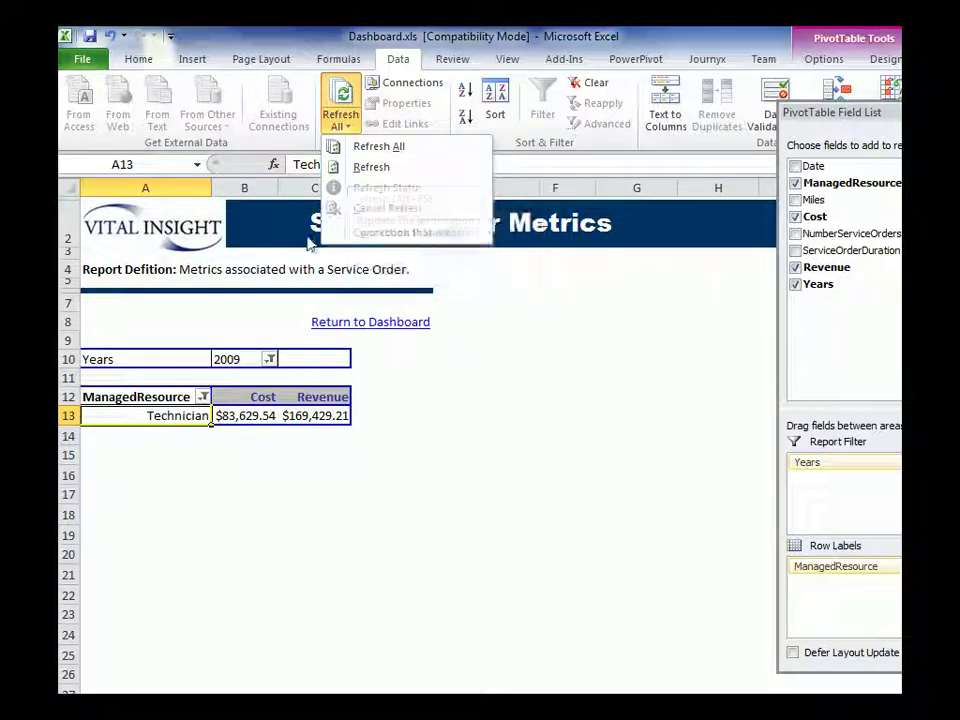
left_click(230, 416)
mouse_move(230, 416)
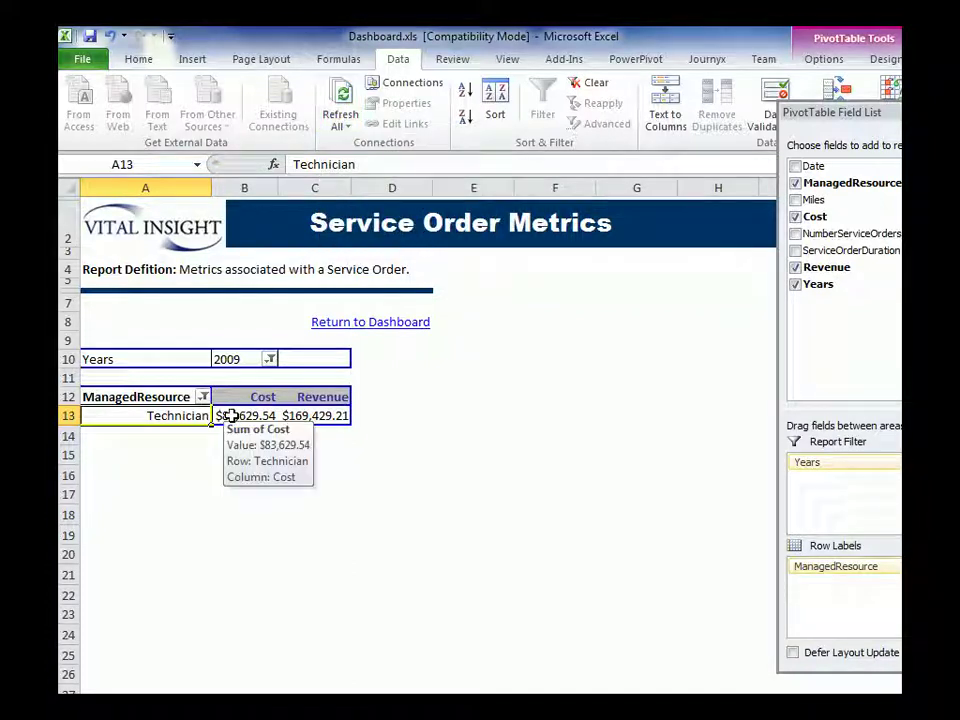